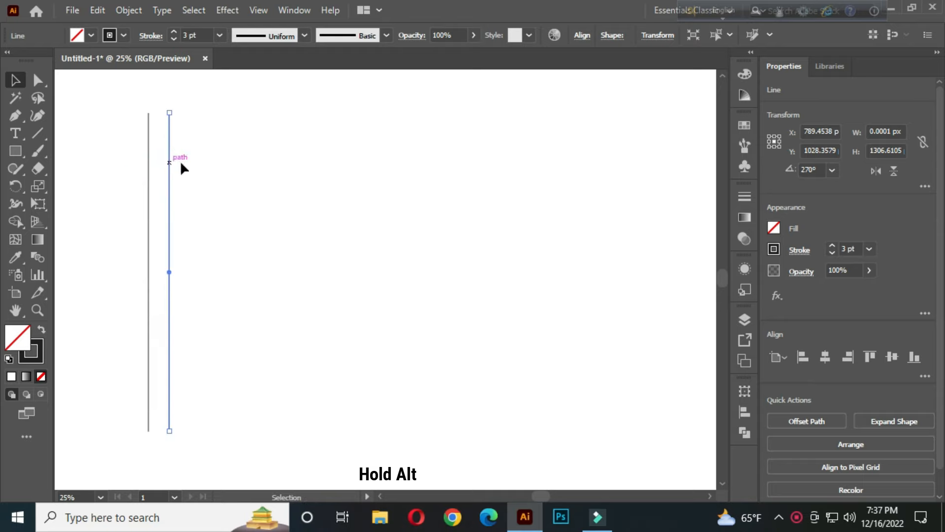
Repeat the line duplication twelve times to make a row of 14 evenly spaced vertical lines
{"action": "key", "text": "ctrl"}
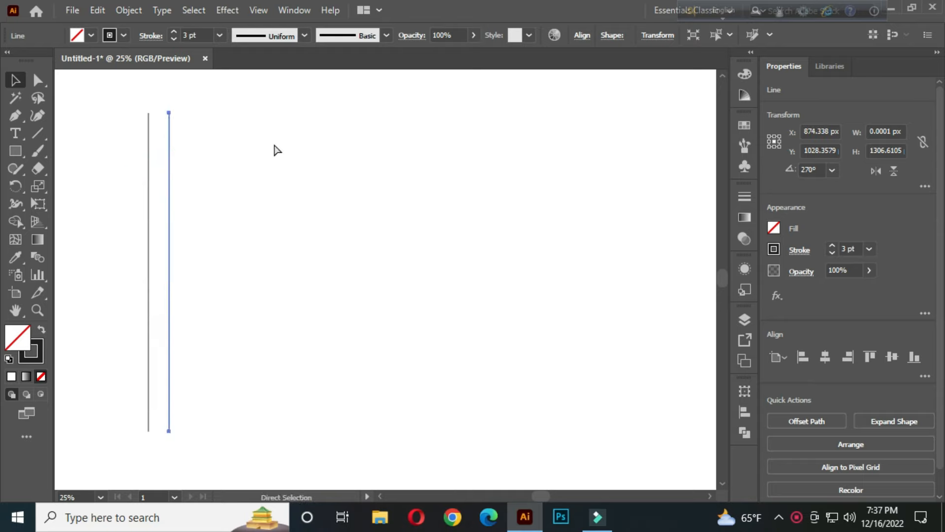
{"action": "key", "text": "ctrl+d"}
{"action": "key", "text": "ctrl+d"}
{"action": "key", "text": "ctrl+d"}
{"action": "key", "text": "ctrl+d"}
{"action": "key", "text": "ctrl+d"}
{"action": "key", "text": "ctrl+d"}
{"action": "key", "text": "ctrl+d"}
{"action": "key", "text": "ctrl+d"}
{"action": "key", "text": "ctrl+d"}
{"action": "key", "text": "ctrl+d"}
{"action": "key", "text": "ctrl+d"}
{"action": "key", "text": "ctrl+d"}
{"action": "left_click", "coordinate": [464, 161]}
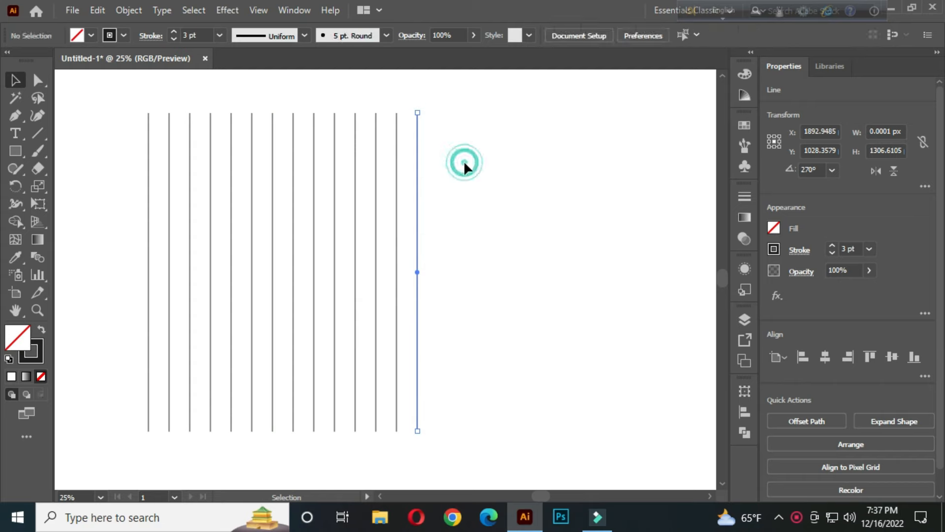
Move all the vertical lines toward the middle of the canvas and stretch them to about 1434 px high
{"action": "left_click_drag", "start_coordinate": [120, 120], "coordinate": [483, 283]}
{"action": "left_click_drag", "start_coordinate": [312, 231], "coordinate": [388, 255]}
{"action": "left_click_drag", "start_coordinate": [356, 432], "coordinate": [356, 450]}
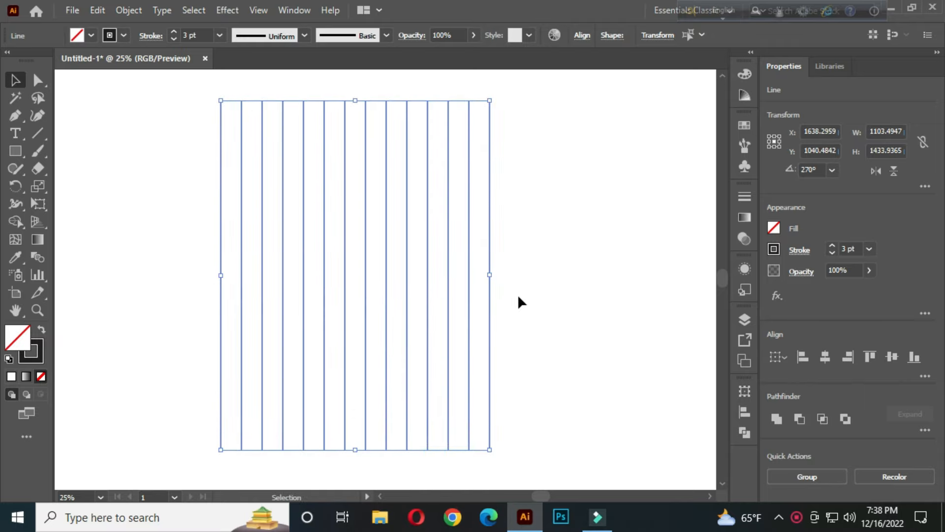
{"action": "left_click", "coordinate": [518, 296]}
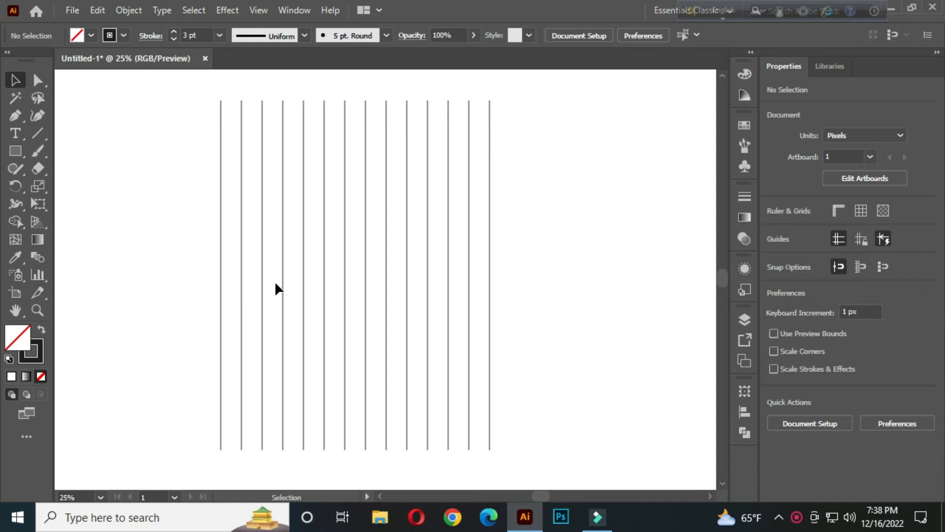
Paste a copy of all the vertical lines in front and rotate it 90° to form a square grid
{"action": "left_click_drag", "start_coordinate": [192, 99], "coordinate": [574, 311]}
{"action": "key", "text": "ctrl+c"}
{"action": "key", "text": "ctrl+f"}
{"action": "left_click_drag", "start_coordinate": [493, 96], "coordinate": [533, 413]}
{"action": "left_click", "coordinate": [180, 179]}
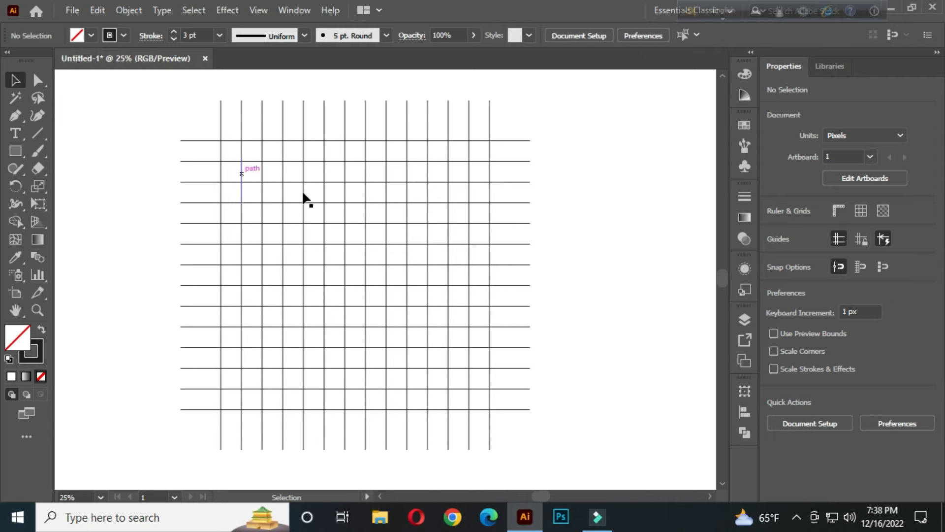
Draw a circle about 1103 px in diameter that spans the full 13-square width of the grid
{"action": "left_click", "coordinate": [19, 152]}
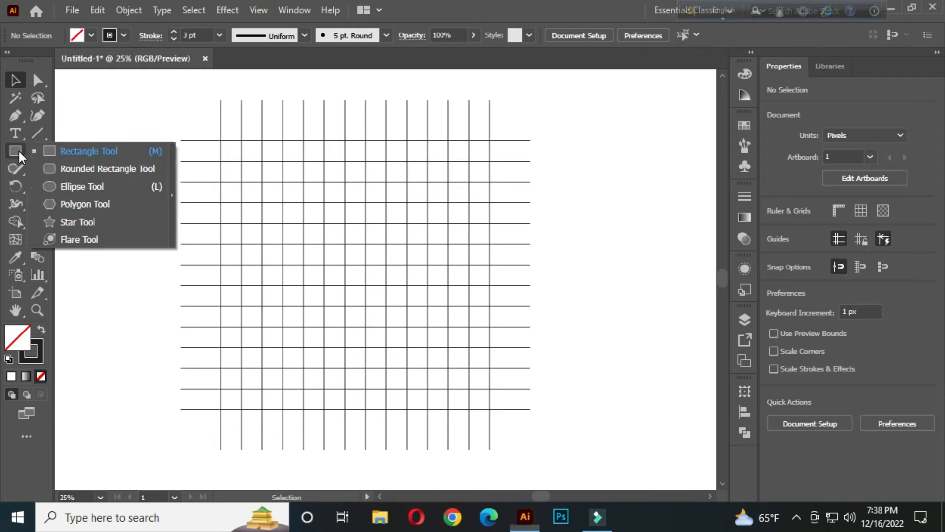
{"action": "left_click", "coordinate": [103, 181]}
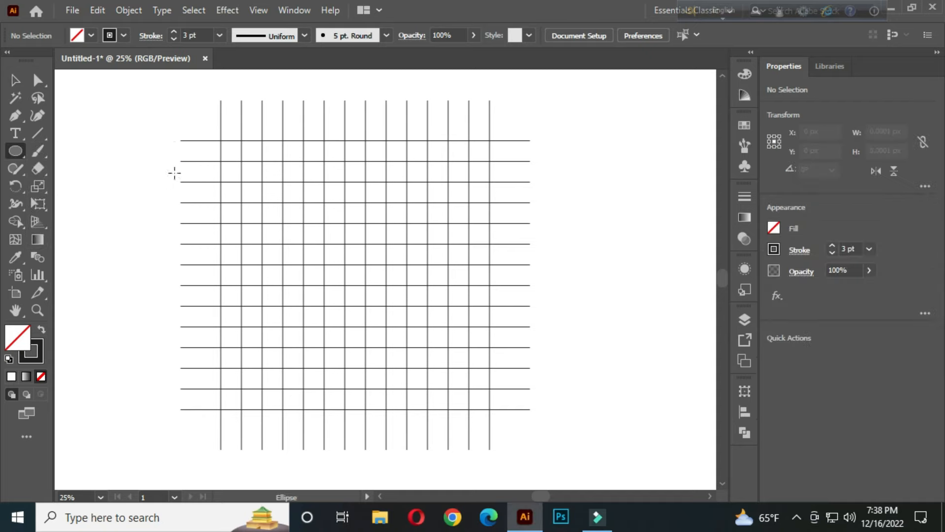
{"action": "left_click_drag", "start_coordinate": [221, 141], "coordinate": [491, 408]}
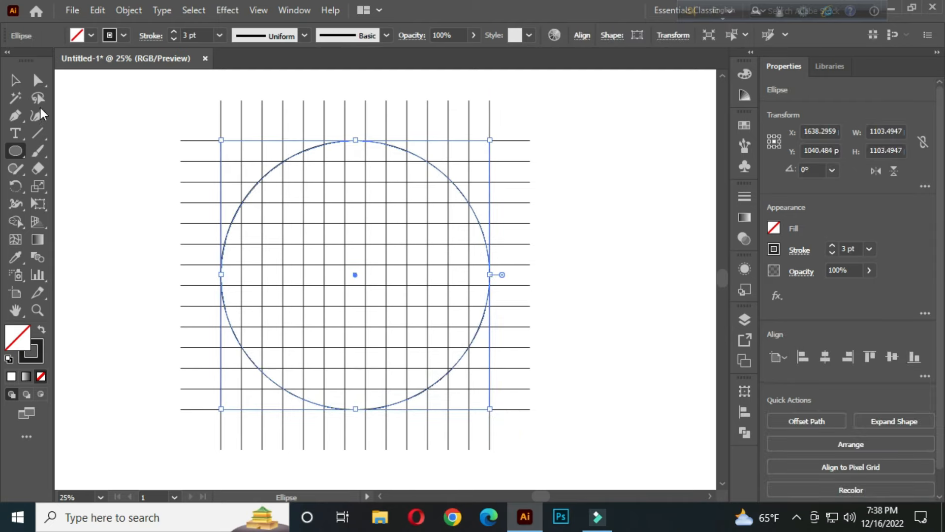
{"action": "left_click", "coordinate": [15, 81]}
{"action": "left_click", "coordinate": [103, 152]}
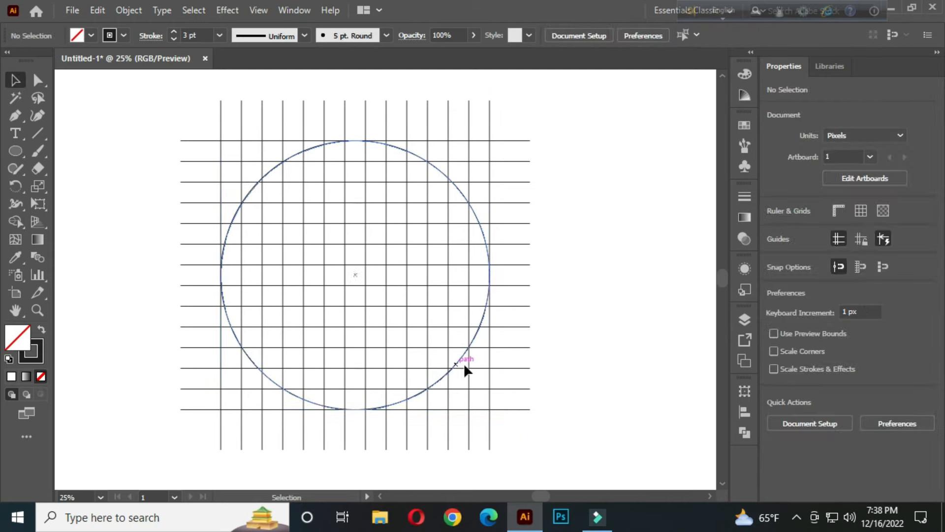
Paste a copy of the circle in front and scale it from its center to about 934 px, one grid square inward
{"action": "scroll", "coordinate": [474, 362], "scroll_direction": "up", "scroll_amount": 1}
{"action": "left_click_drag", "start_coordinate": [473, 362], "coordinate": [525, 384]}
{"action": "left_click", "coordinate": [503, 384]}
{"action": "key", "text": "ctrl+c"}
{"action": "key", "text": "ctrl+f"}
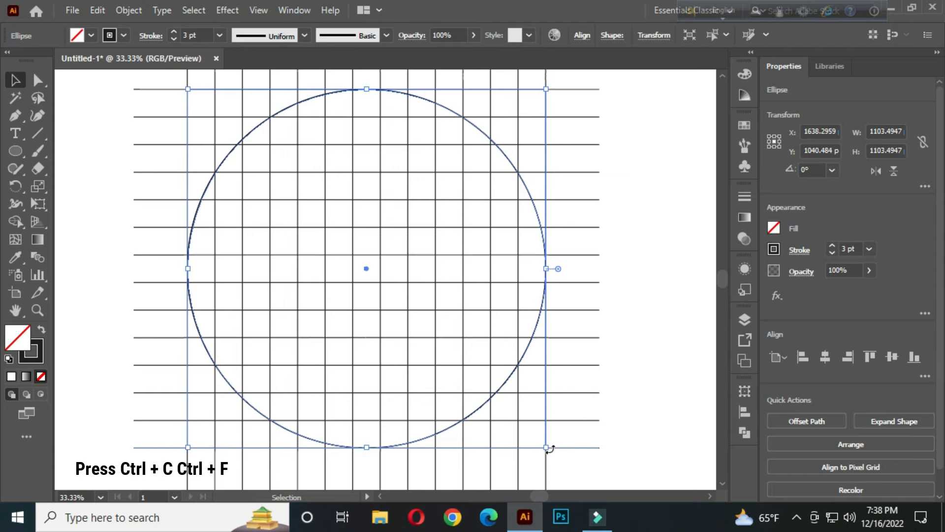
{"action": "left_click_drag", "start_coordinate": [546, 447], "coordinate": [531, 422]}
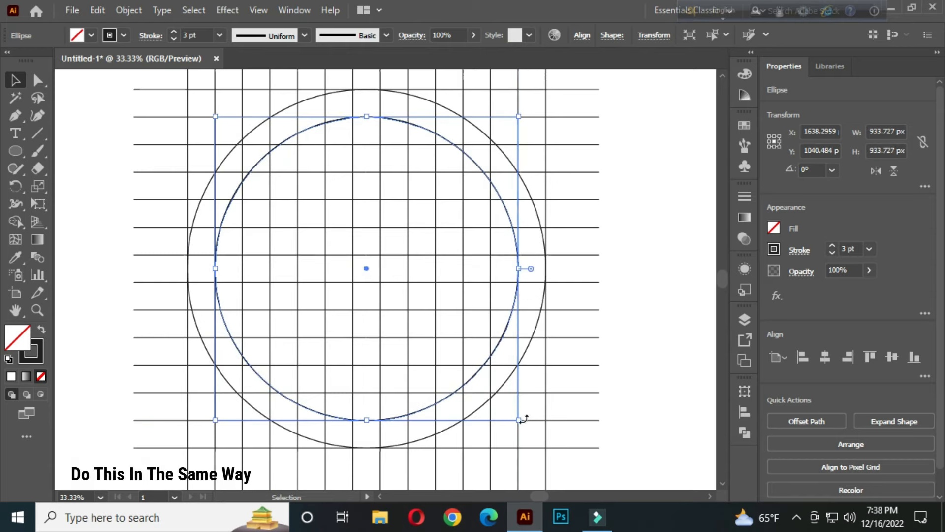
Add two more concentric circle copies, each one grid square further inward, the smaller about 594 px in diameter
{"action": "key", "text": "ctrl+c"}
{"action": "key", "text": "ctrl+f"}
{"action": "left_click_drag", "start_coordinate": [520, 420], "coordinate": [493, 393]}
{"action": "key", "text": "ctrl+c"}
{"action": "key", "text": "ctrl+f"}
{"action": "left_click_drag", "start_coordinate": [493, 392], "coordinate": [472, 365]}
Add two smaller concentric circle copies from the 594 px circle, spanning five and three grid squares
{"action": "key", "text": "ctrl+c"}
{"action": "key", "text": "ctrl+f"}
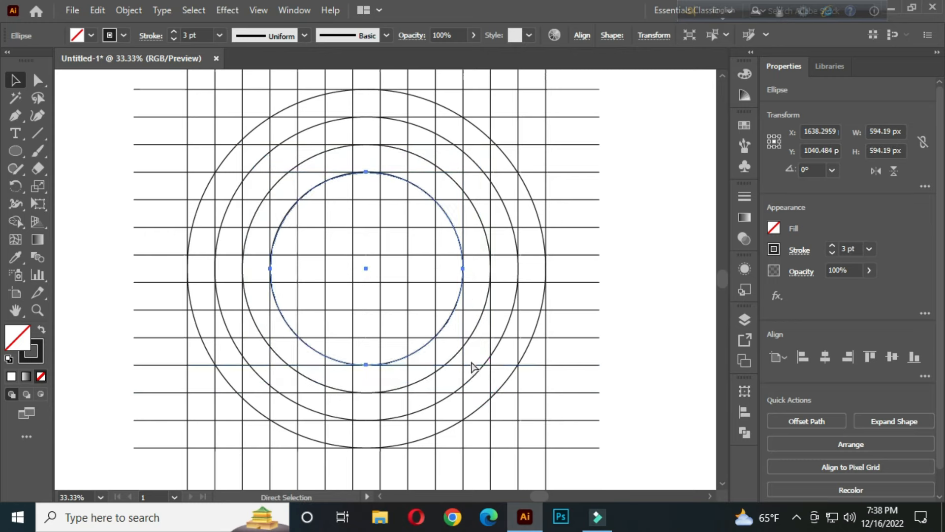
{"action": "left_click_drag", "start_coordinate": [463, 365], "coordinate": [436, 337]}
{"action": "key", "text": "ctrl+c"}
{"action": "key", "text": "ctrl+f"}
{"action": "left_click_drag", "start_coordinate": [436, 338], "coordinate": [408, 311]}
{"action": "left_click", "coordinate": [635, 315]}
{"action": "scroll", "coordinate": [324, 295], "scroll_direction": "down", "scroll_amount": 1}
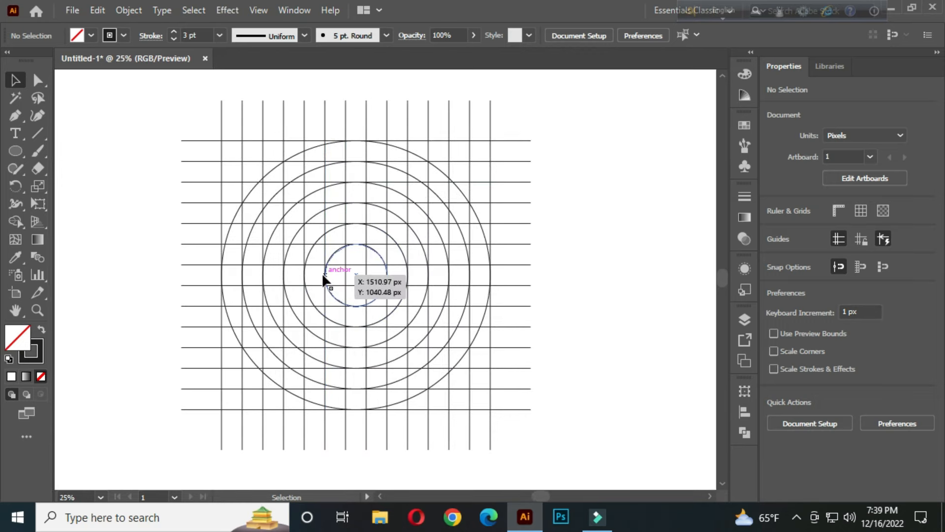
Select the grid and circles and merge the outer ring's regions into solid black with the Shape Builder
{"action": "left_click_drag", "start_coordinate": [321, 275], "coordinate": [345, 274]}
{"action": "scroll", "coordinate": [391, 248], "scroll_direction": "up", "scroll_amount": 1}
{"action": "key", "text": "ctrl+a"}
{"action": "left_click", "coordinate": [15, 221]}
{"action": "left_click", "coordinate": [11, 376]}
{"action": "left_click_drag", "start_coordinate": [351, 122], "coordinate": [485, 162]}
{"action": "mouse_move", "coordinate": [521, 218]}
{"action": "left_mouse_down"}
{"action": "mouse_move", "coordinate": [537, 287]}
{"action": "mouse_move", "coordinate": [533, 336]}
{"action": "mouse_move", "coordinate": [506, 397]}
{"action": "mouse_move", "coordinate": [432, 443]}
{"action": "mouse_move", "coordinate": [328, 450]}
{"action": "mouse_move", "coordinate": [248, 396]}
{"action": "mouse_move", "coordinate": [224, 358]}
{"action": "mouse_move", "coordinate": [211, 273]}
{"action": "mouse_move", "coordinate": [241, 195]}
{"action": "left_mouse_up"}
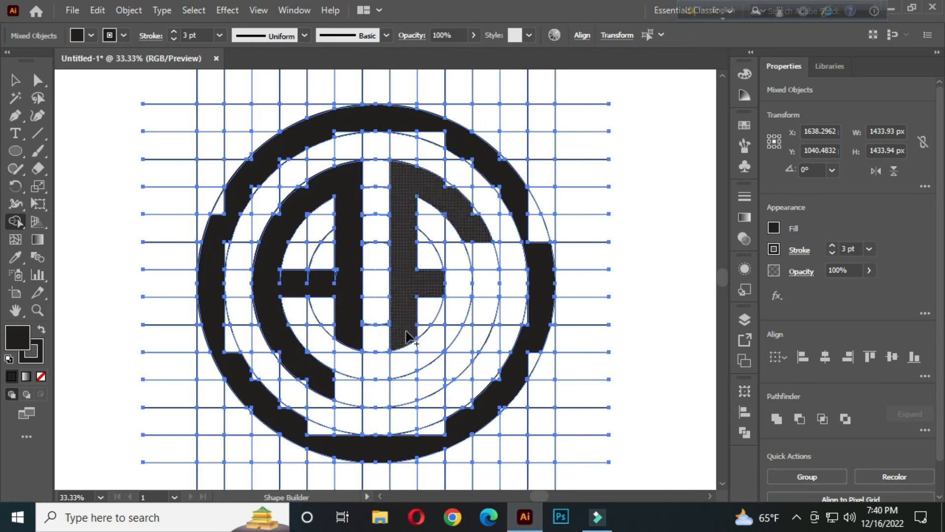
Undo the first merge of the E's lower arm and merge that arm's regions into the letter again
{"action": "mouse_move", "coordinate": [408, 333]}
{"action": "left_mouse_down"}
{"action": "mouse_move", "coordinate": [406, 366]}
{"action": "mouse_move", "coordinate": [446, 334]}
{"action": "left_mouse_up"}
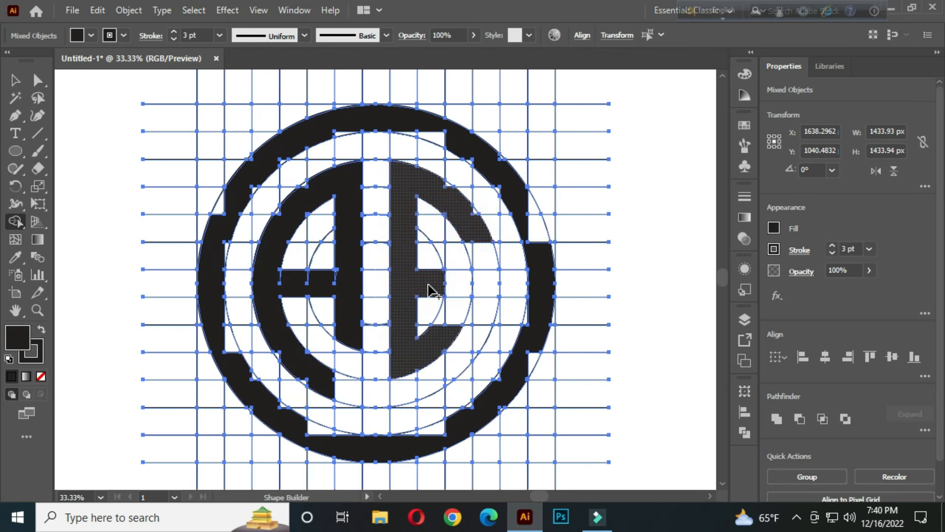
{"action": "key", "text": "ctrl+z"}
{"action": "mouse_move", "coordinate": [403, 295]}
{"action": "left_mouse_down"}
{"action": "mouse_move", "coordinate": [401, 387]}
{"action": "mouse_move", "coordinate": [479, 332]}
{"action": "left_mouse_up"}
Merge the small leftover slivers along the curved edges of the ring and letters into their black shapes
{"action": "scroll", "coordinate": [143, 248], "scroll_direction": "up", "scroll_amount": 3}
{"action": "left_click_drag", "start_coordinate": [348, 299], "coordinate": [410, 209]}
{"action": "left_click_drag", "start_coordinate": [513, 205], "coordinate": [355, 361]}
{"action": "left_click_drag", "start_coordinate": [389, 320], "coordinate": [485, 210]}
{"action": "scroll", "coordinate": [483, 290], "scroll_direction": "up", "scroll_amount": 1}
{"action": "mouse_move", "coordinate": [474, 296]}
{"action": "left_mouse_down"}
{"action": "mouse_move", "coordinate": [476, 312]}
{"action": "mouse_move", "coordinate": [485, 303]}
{"action": "left_mouse_up"}
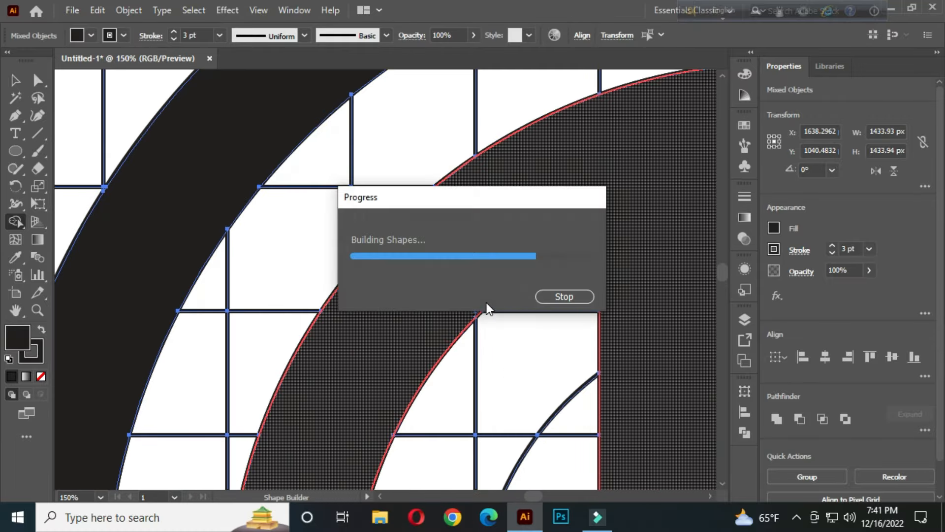
{"action": "scroll", "coordinate": [482, 310], "scroll_direction": "down", "scroll_amount": 2}
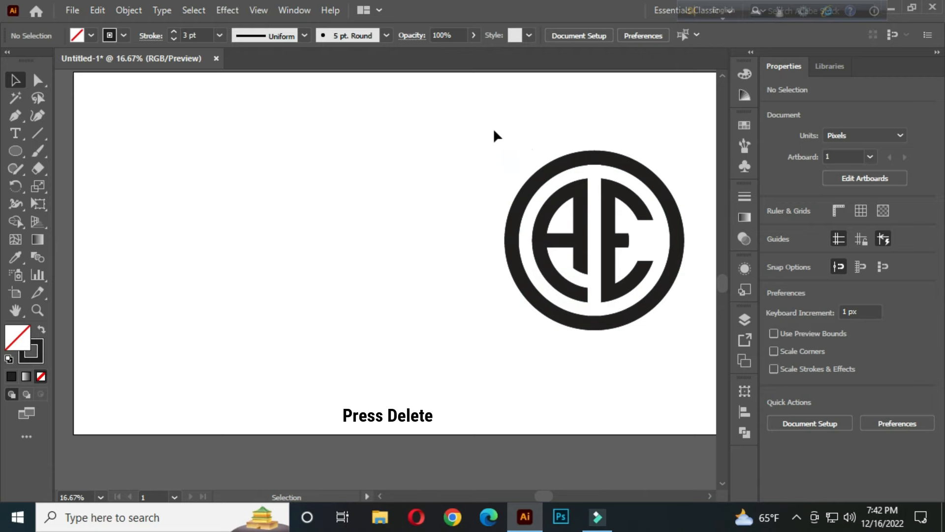
Move the finished AE logo toward the middle of the artboard and scale it down to about 594 px wide
{"action": "left_click_drag", "start_coordinate": [494, 120], "coordinate": [686, 361]}
{"action": "left_click_drag", "start_coordinate": [608, 282], "coordinate": [416, 276]}
{"action": "left_click_drag", "start_coordinate": [494, 324], "coordinate": [449, 280]}
{"action": "key", "text": "ctrl+plus"}
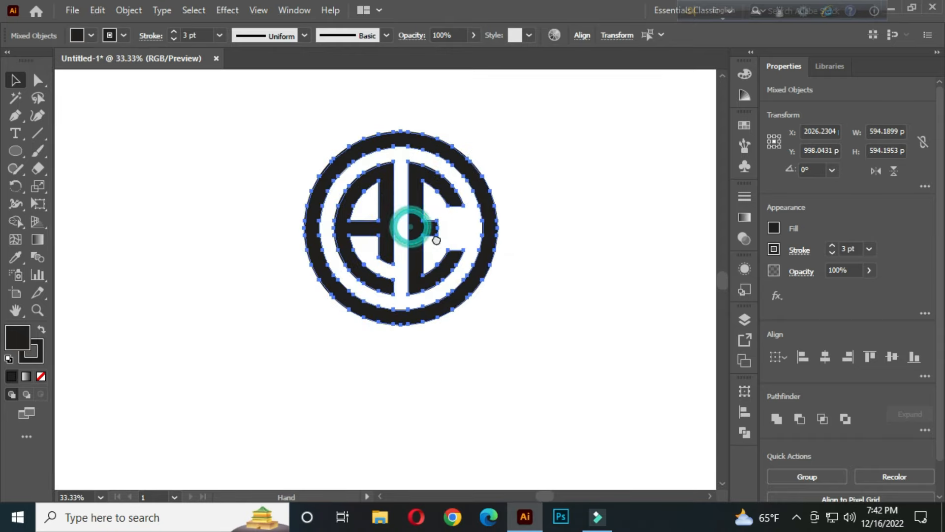
{"action": "left_click", "coordinate": [565, 238]}
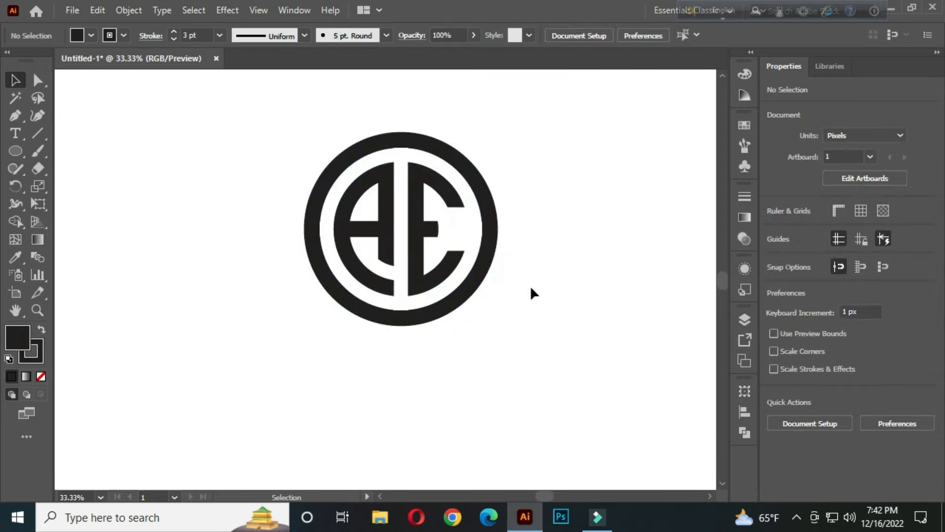
Set the stroke weight of the whole AE logo to 10 pt
{"action": "left_click_drag", "start_coordinate": [250, 129], "coordinate": [562, 339]}
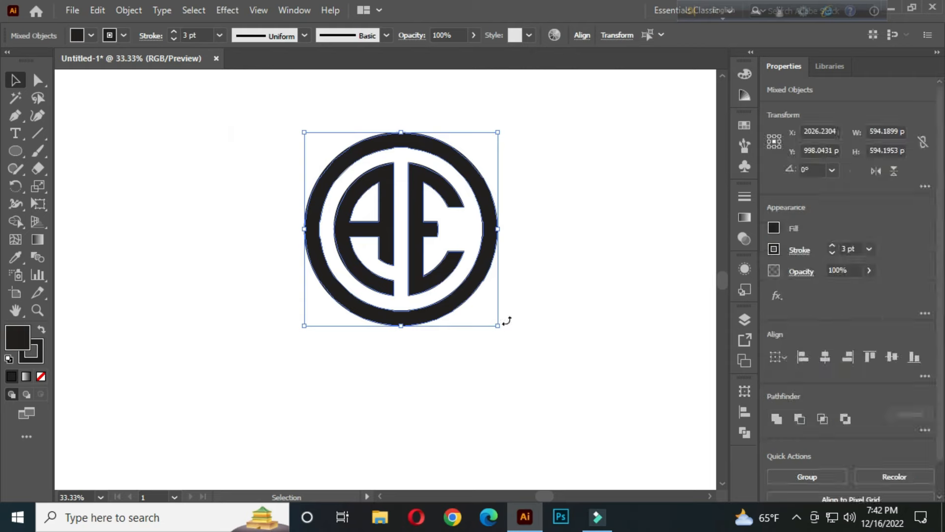
{"action": "left_click", "coordinate": [184, 36]}
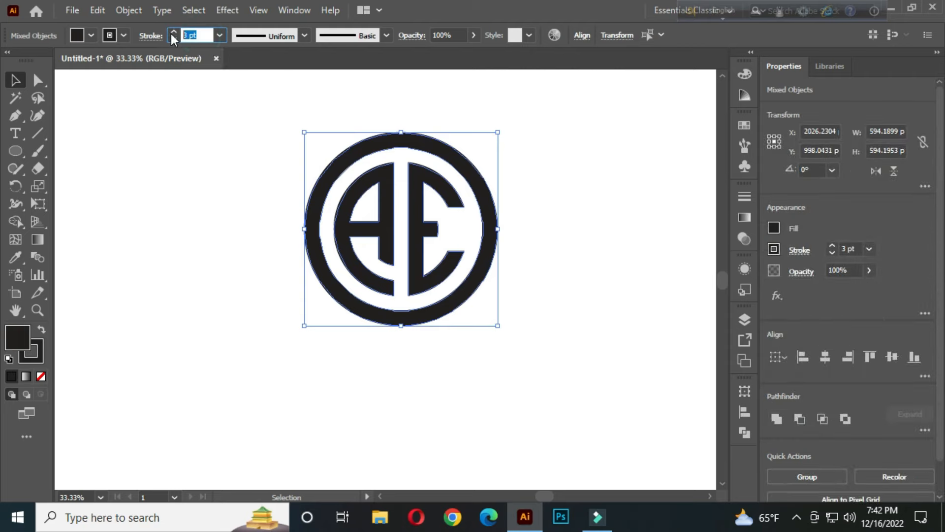
{"action": "type", "text": "12"}
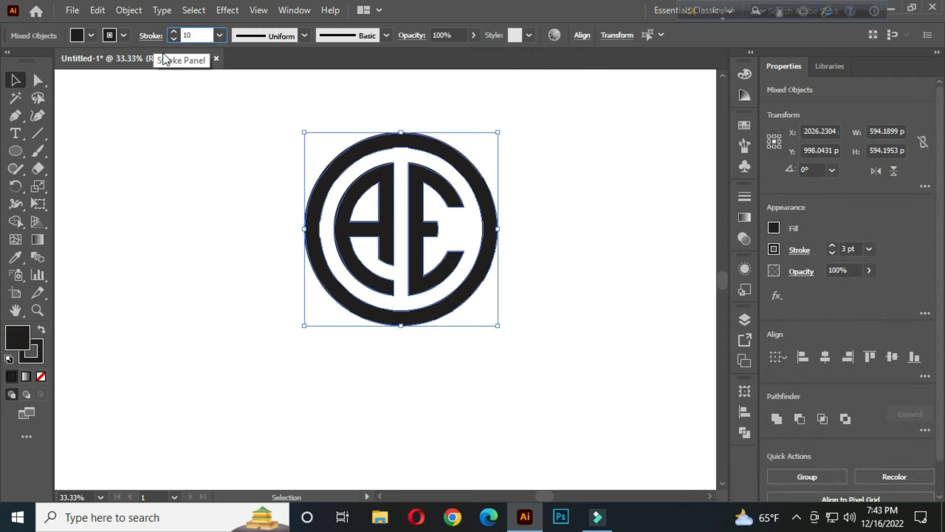
{"action": "left_click", "coordinate": [176, 134]}
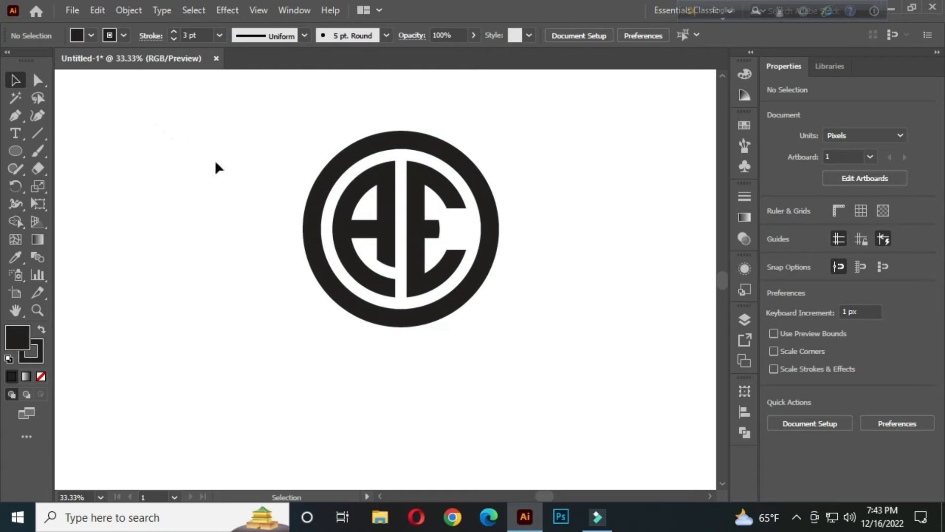
Select the whole AE logo and open the list of object operations
{"action": "left_click_drag", "start_coordinate": [259, 120], "coordinate": [551, 328]}
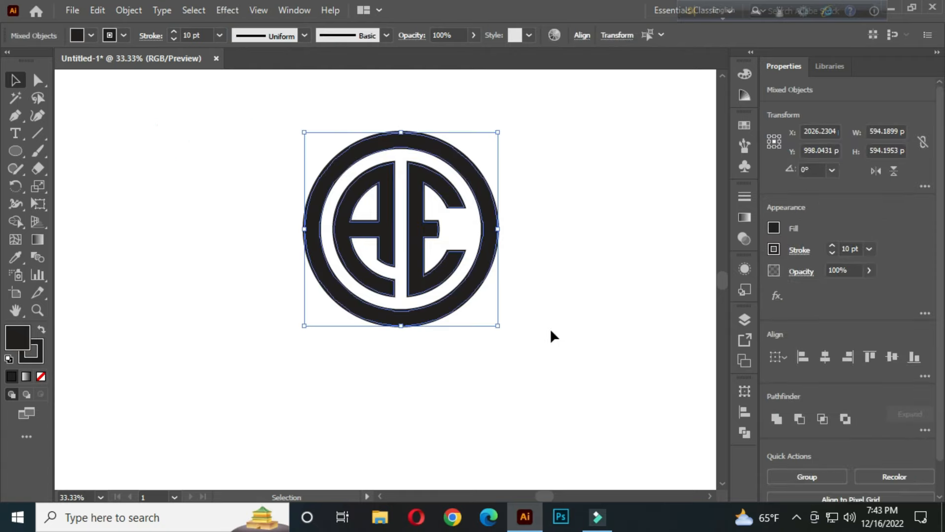
{"action": "left_click", "coordinate": [128, 11]}
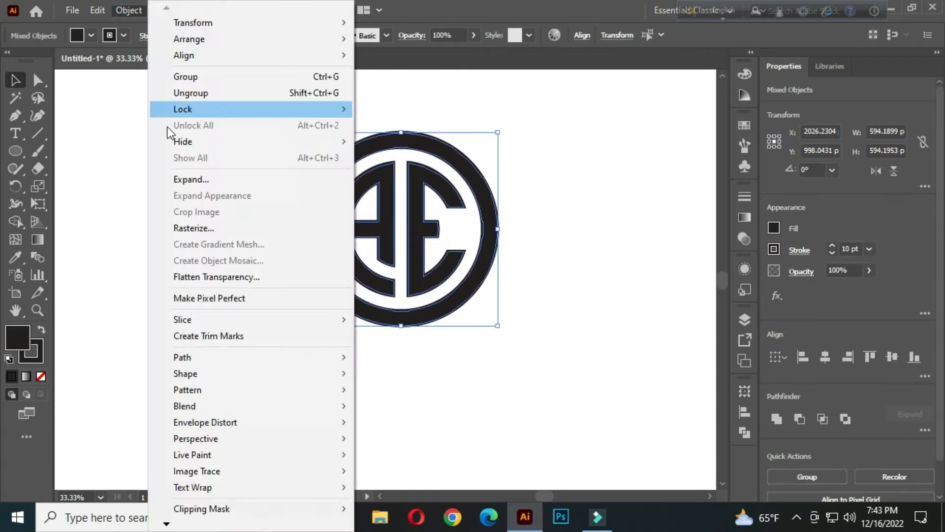